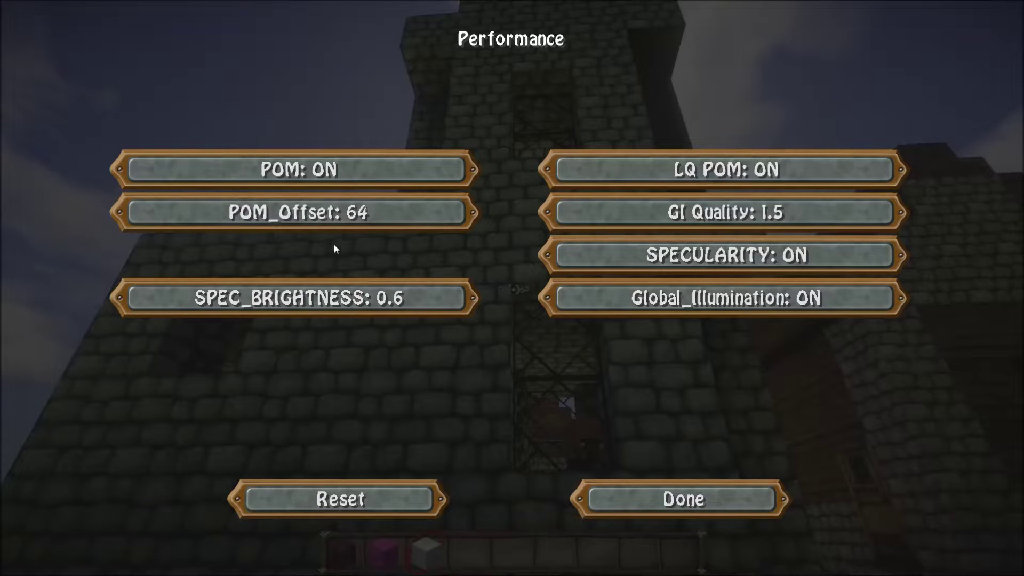
Set the shader's POM_Offset to 32 and return to the game world.
{"action": "left_click", "coordinate": [451, 218]}
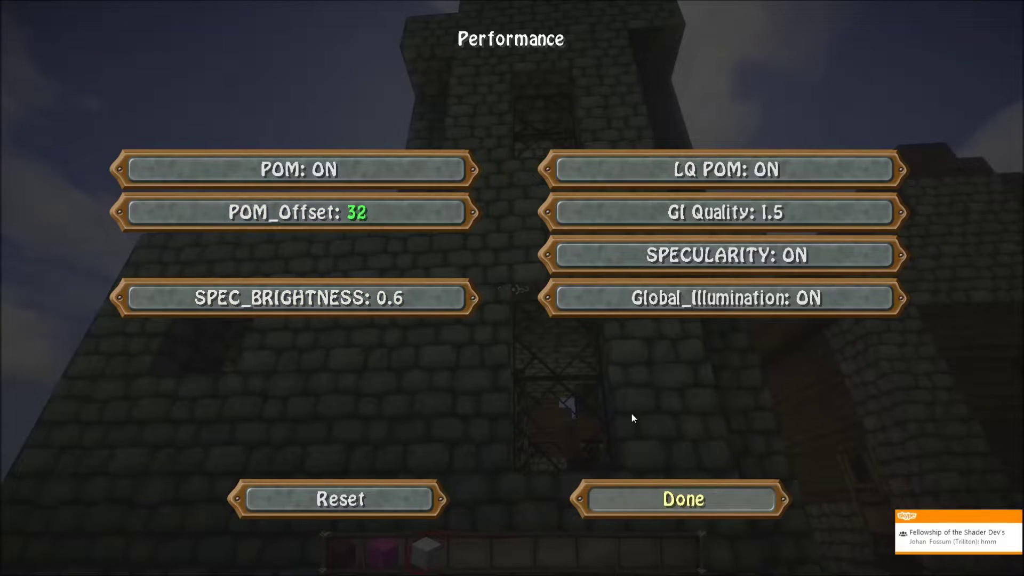
{"action": "key", "text": "Escape"}
{"action": "key", "text": "Escape"}
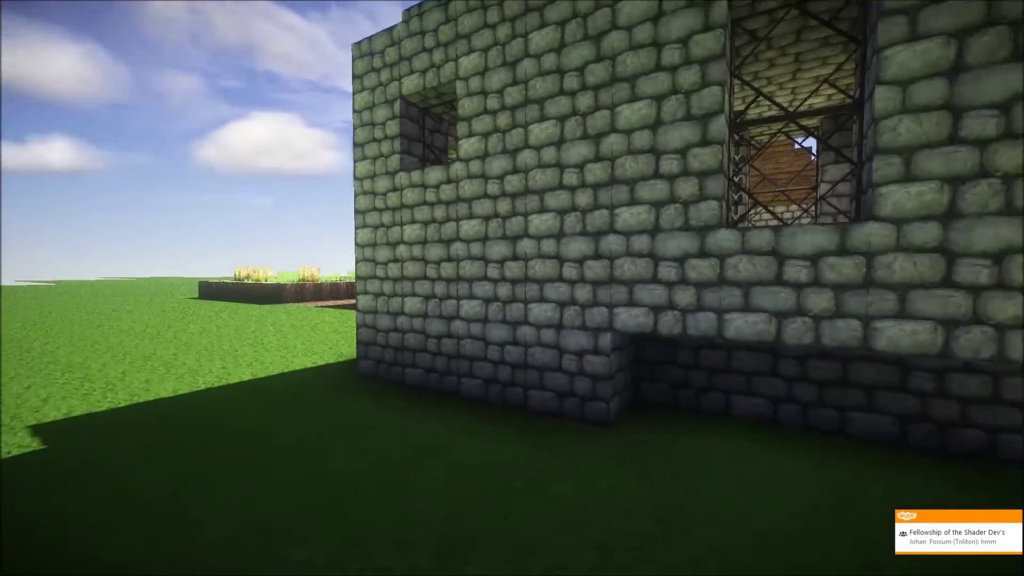
Walk around the stone tower and examine the parallax depth on its brick walls from close up and at an angle.
{"action": "key", "text": "a"}
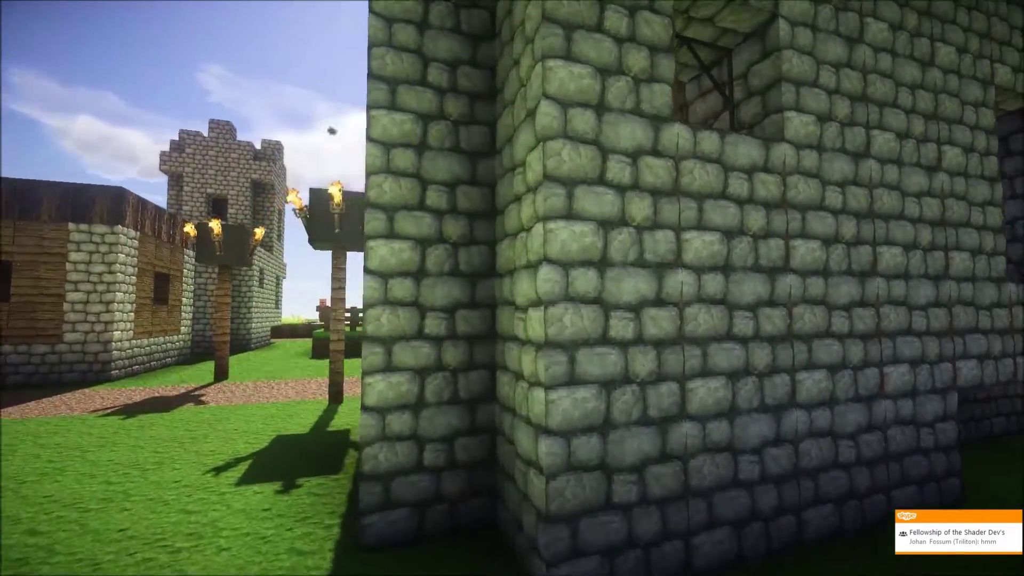
{"action": "key", "text": "w"}
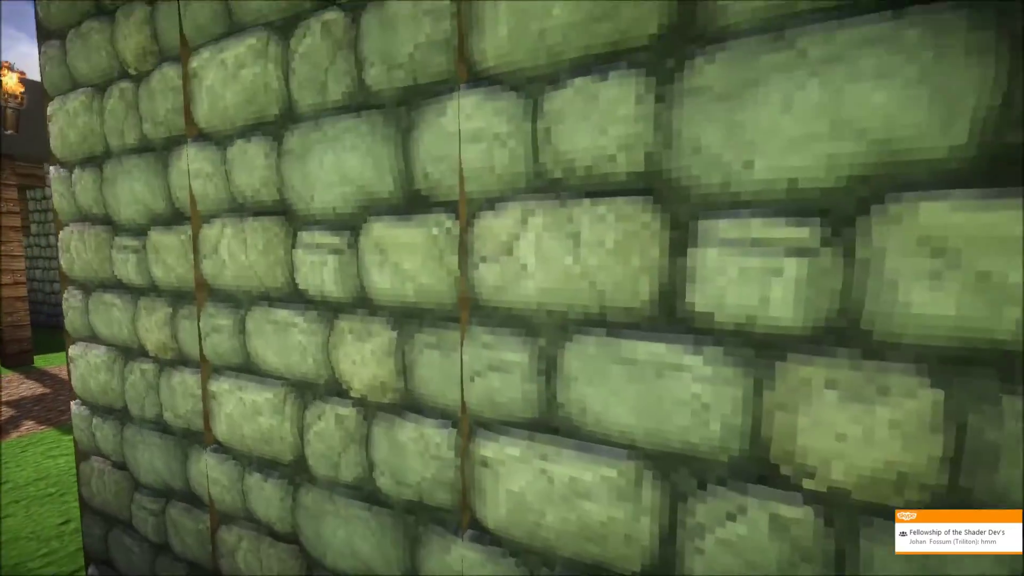
{"action": "key", "text": "s"}
{"action": "key", "text": "a"}
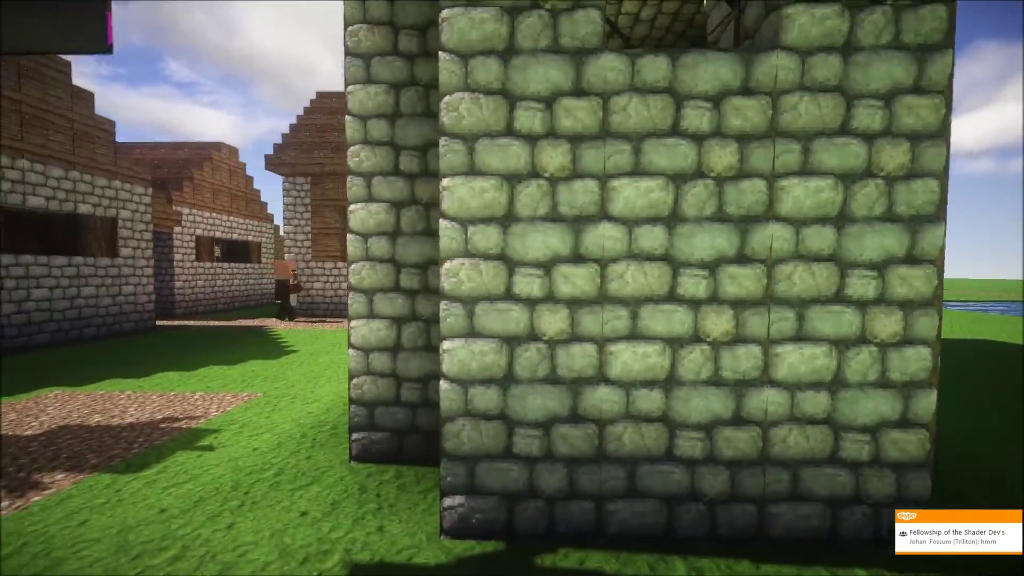
{"action": "key", "text": "d"}
{"action": "key", "text": "a"}
{"action": "key", "text": "w"}
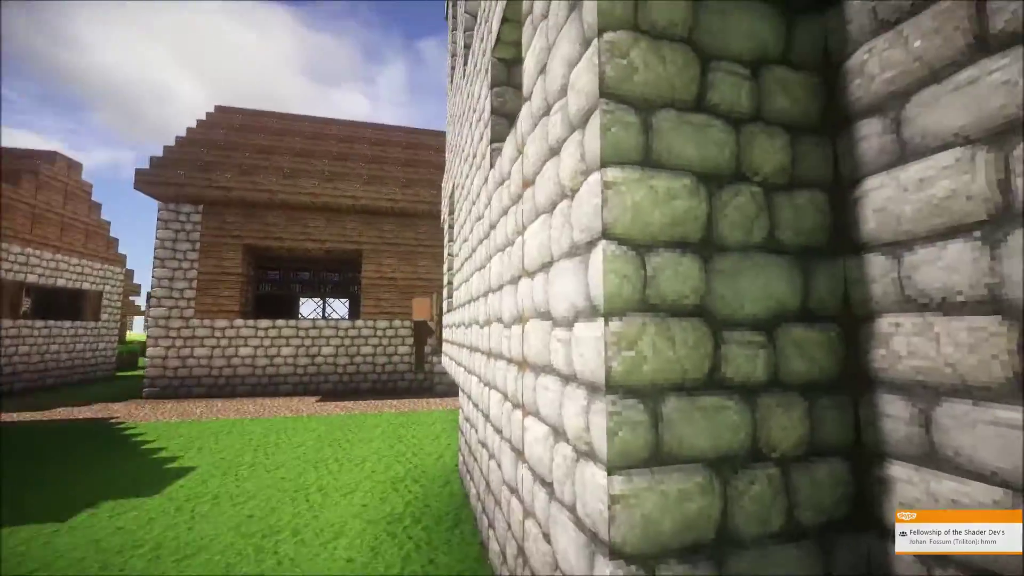
{"action": "key", "text": "s"}
{"action": "key", "text": "F1"}
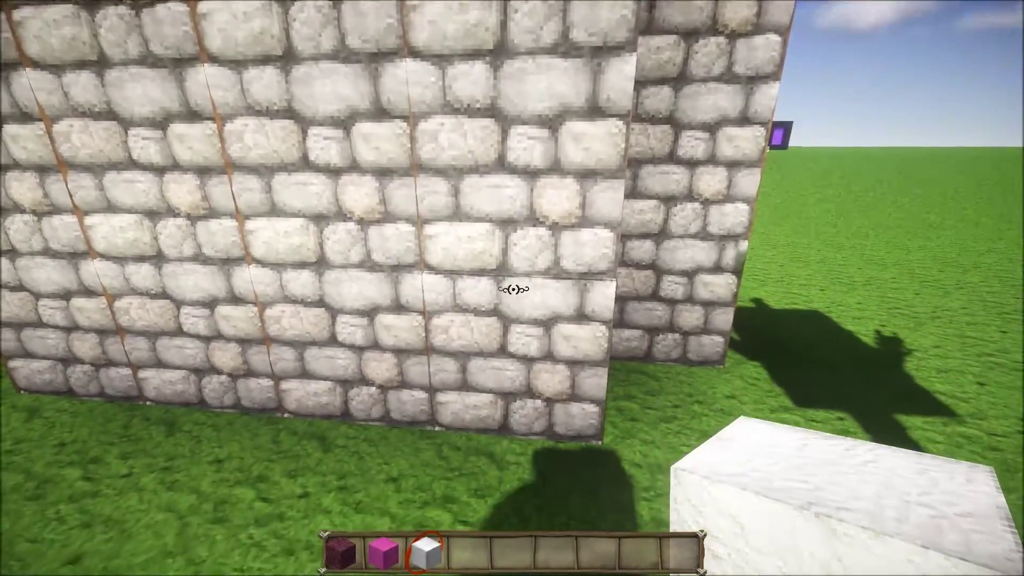
{"action": "key", "text": "w"}
{"action": "key", "text": "s"}
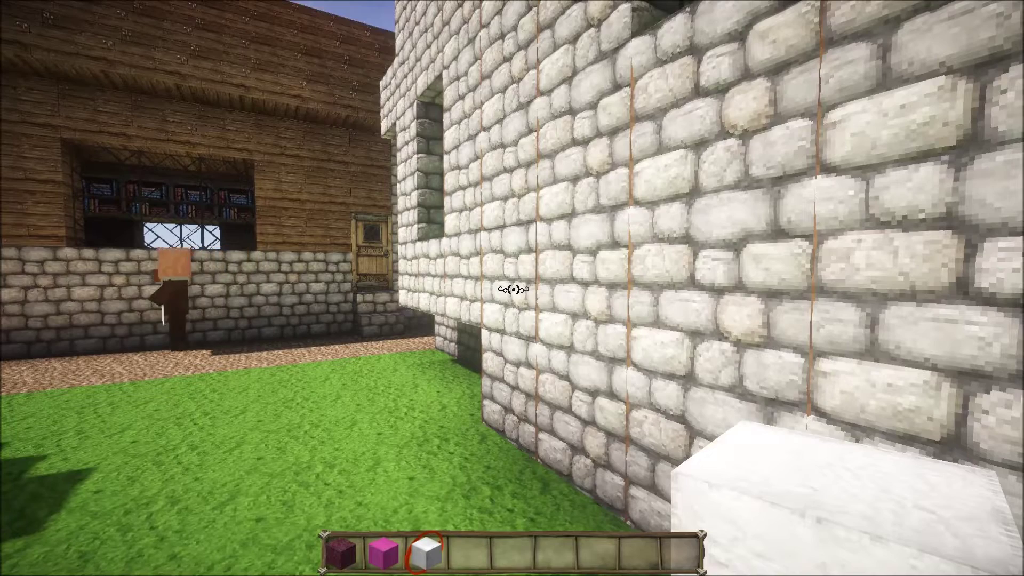
{"action": "key", "text": "s"}
Restore POM_Offset to 64 in the shader's Performance options and return to the game world.
{"action": "key", "text": "F1"}
{"action": "key", "text": "F1"}
{"action": "key", "text": "Escape"}
{"action": "left_click", "coordinate": [380, 335]}
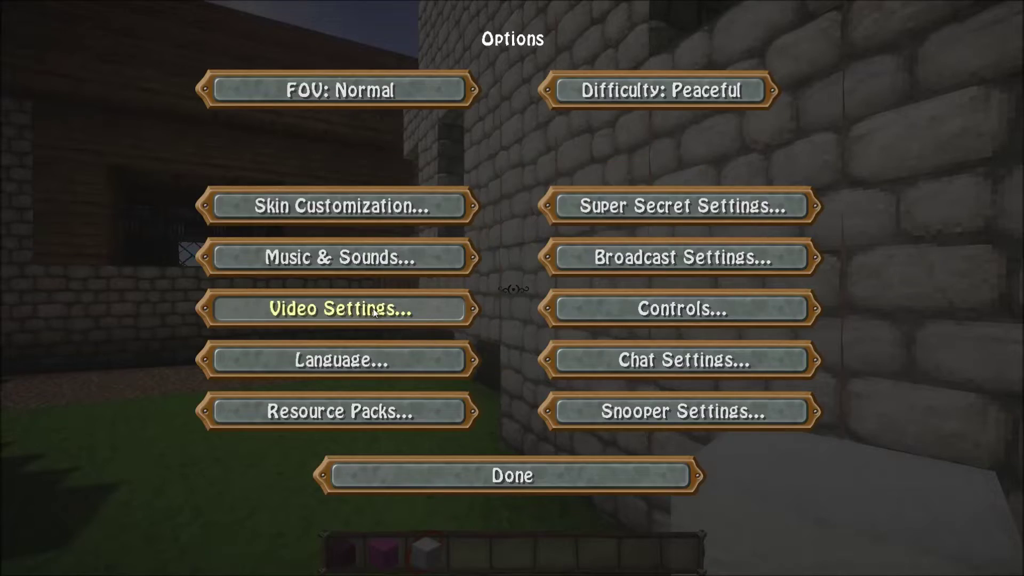
{"action": "left_click", "coordinate": [373, 308]}
{"action": "left_click", "coordinate": [370, 356]}
{"action": "left_click", "coordinate": [784, 540]}
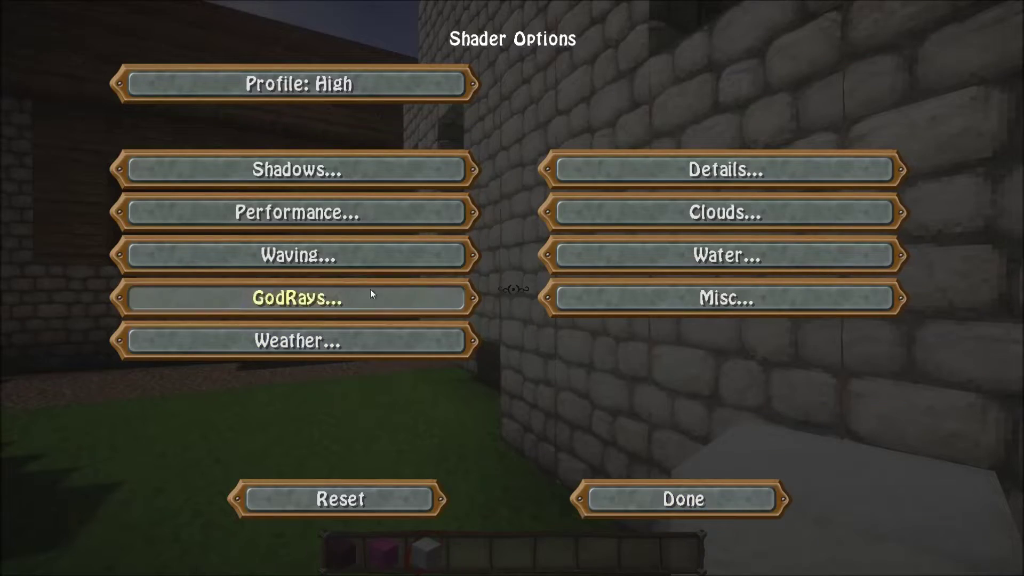
{"action": "left_click", "coordinate": [340, 213]}
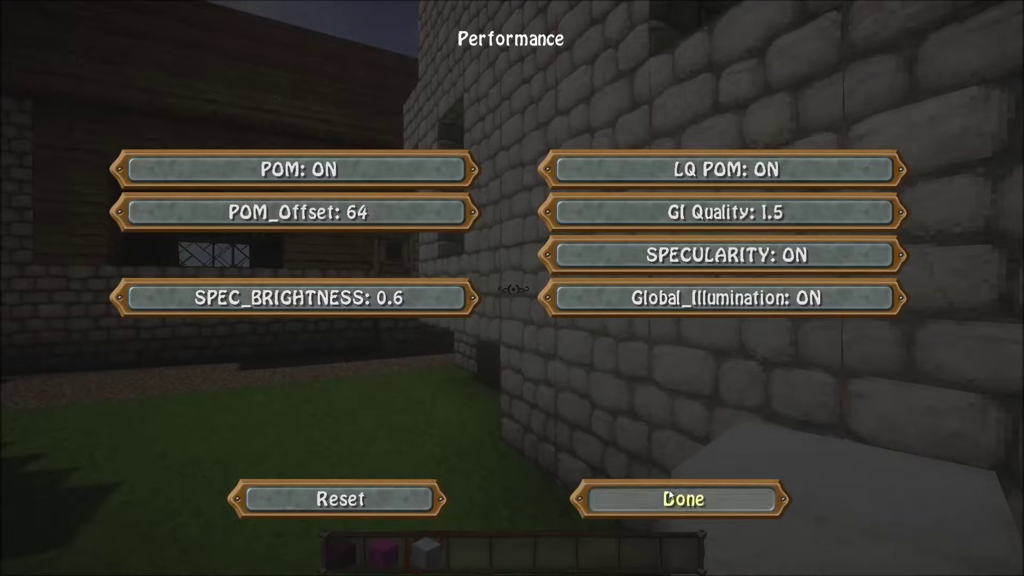
{"action": "key", "text": "Escape"}
{"action": "key", "text": "Escape"}
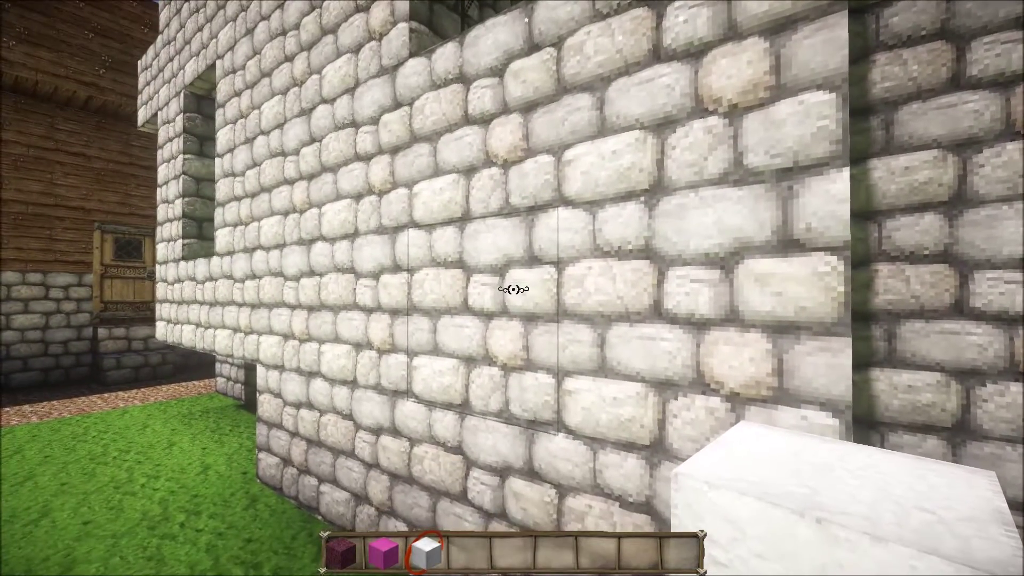
Run the command /weather rain to make it rain in the world.
{"action": "key", "text": "slash"}
{"action": "type", "text": "weather rain"}
{"action": "key", "text": "Return"}
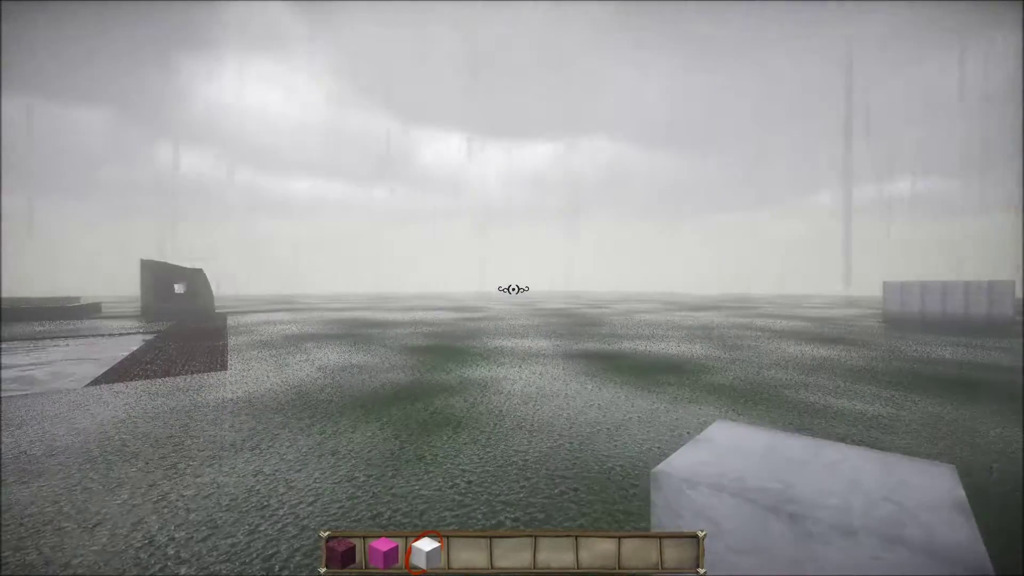
Set SPEC_BRIGHTNESS to 1.0 in the shader's Performance options and return to the game world.
{"action": "key", "text": "Escape"}
{"action": "left_click", "coordinate": [409, 334]}
{"action": "left_click", "coordinate": [366, 325]}
{"action": "left_click", "coordinate": [366, 359]}
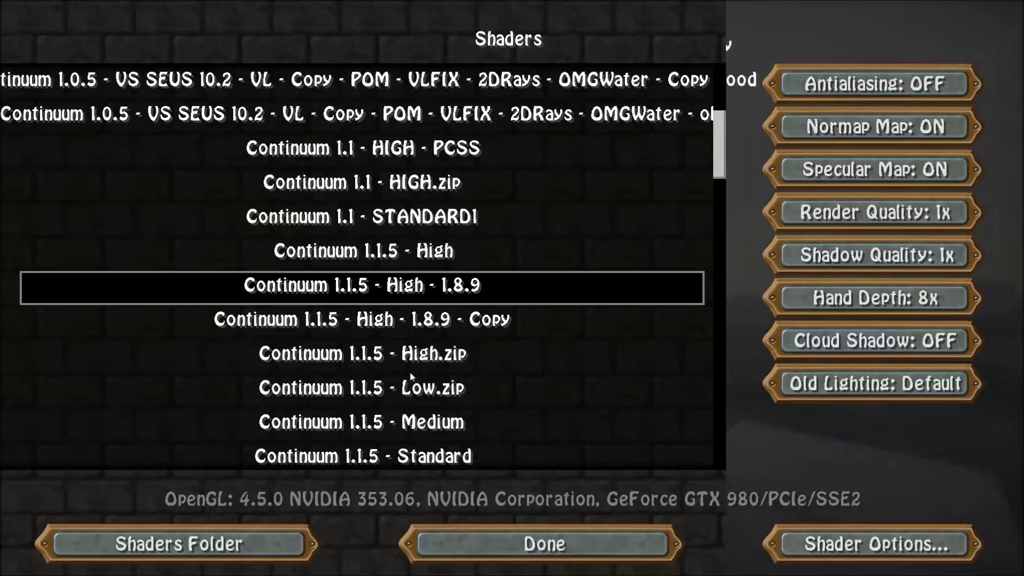
{"action": "left_click", "coordinate": [842, 542]}
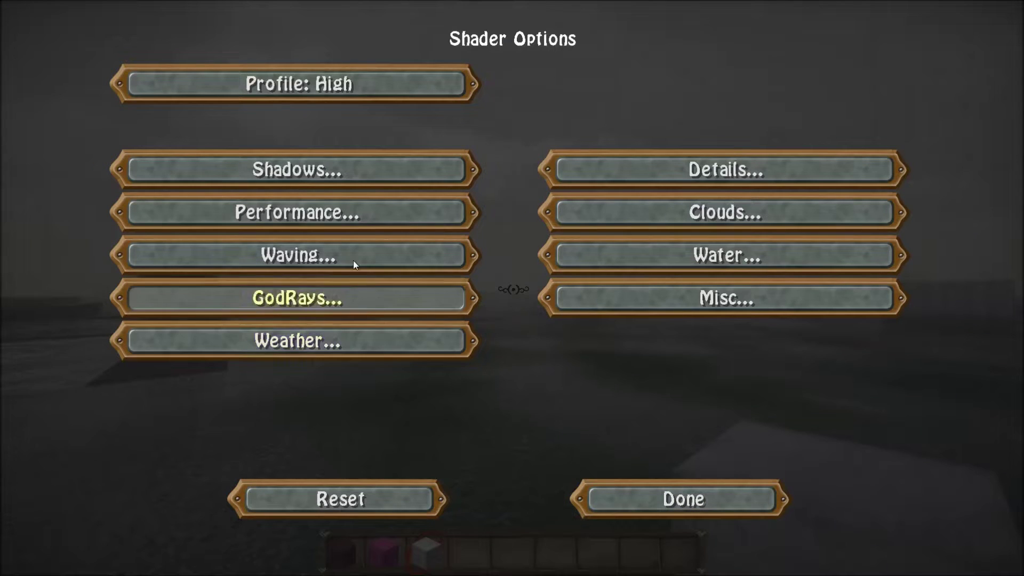
{"action": "left_click", "coordinate": [323, 216]}
{"action": "left_click", "coordinate": [365, 298]}
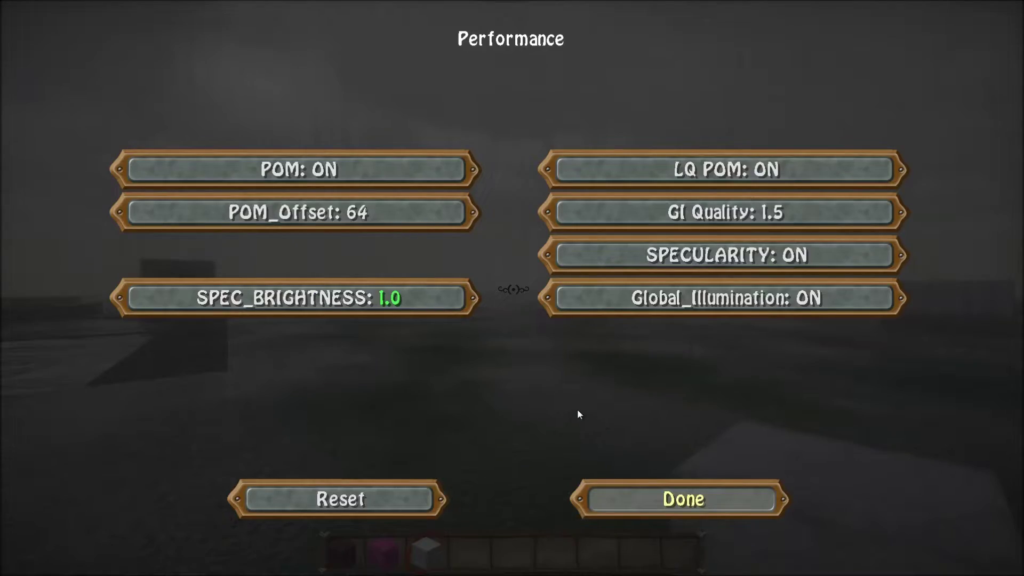
{"action": "key", "text": "Escape"}
{"action": "key", "text": "Escape"}
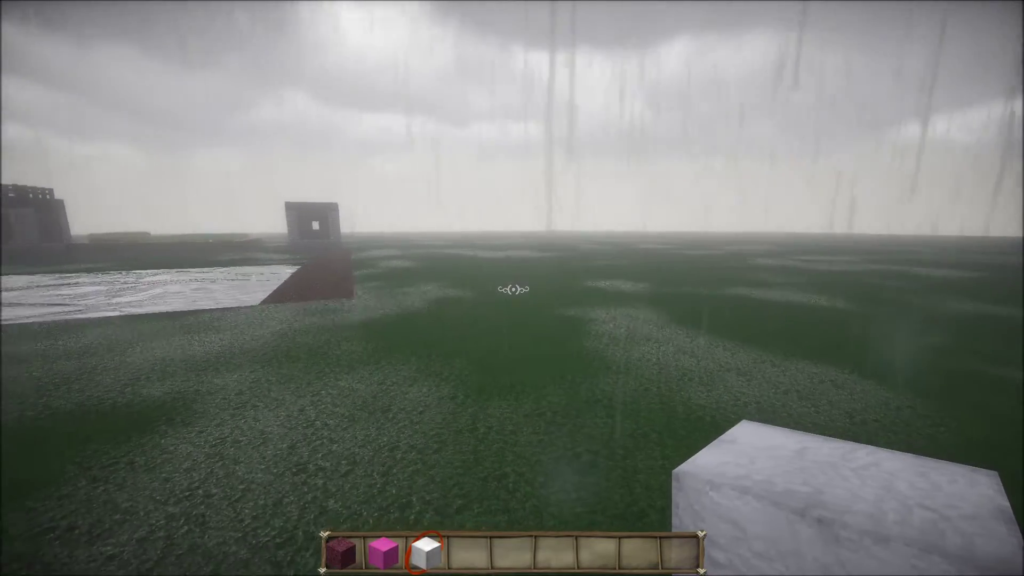
Fly up over the rainy field and examine the specular reflections on the wet ground.
{"action": "key", "text": "space"}
{"action": "key", "text": "space"}
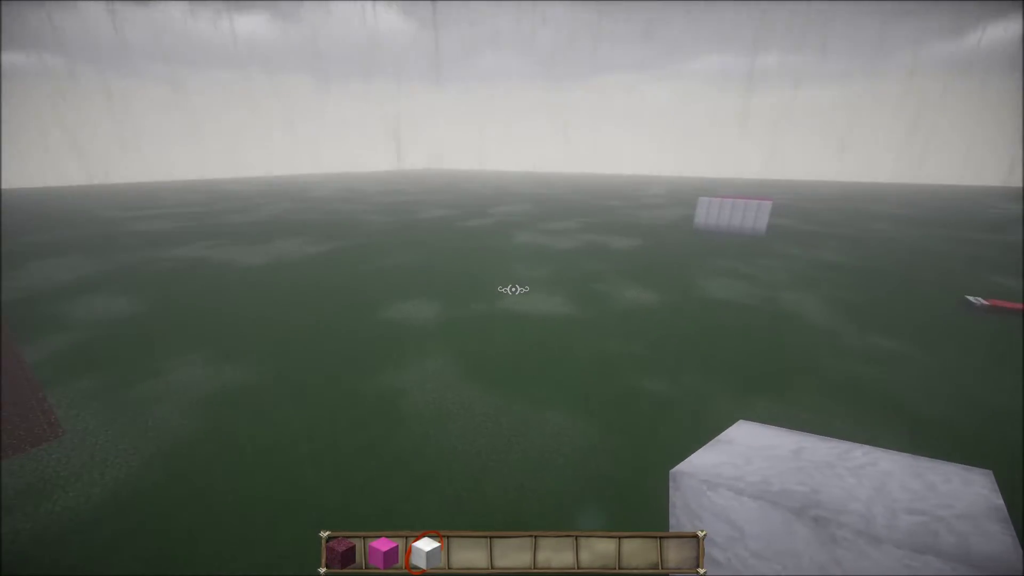
{"action": "mouse_move", "coordinate": [513, 289]}
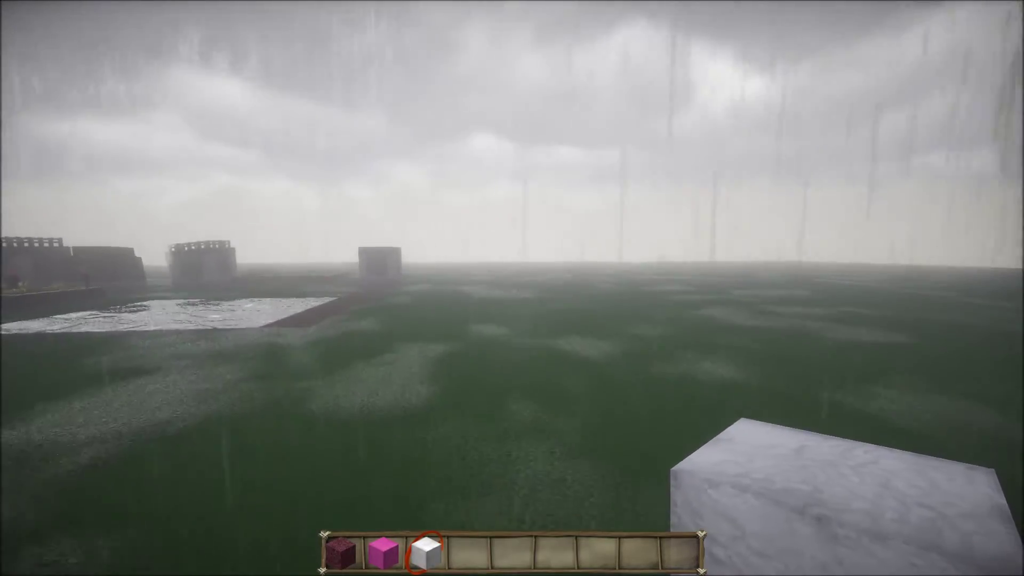
{"action": "key", "text": "a"}
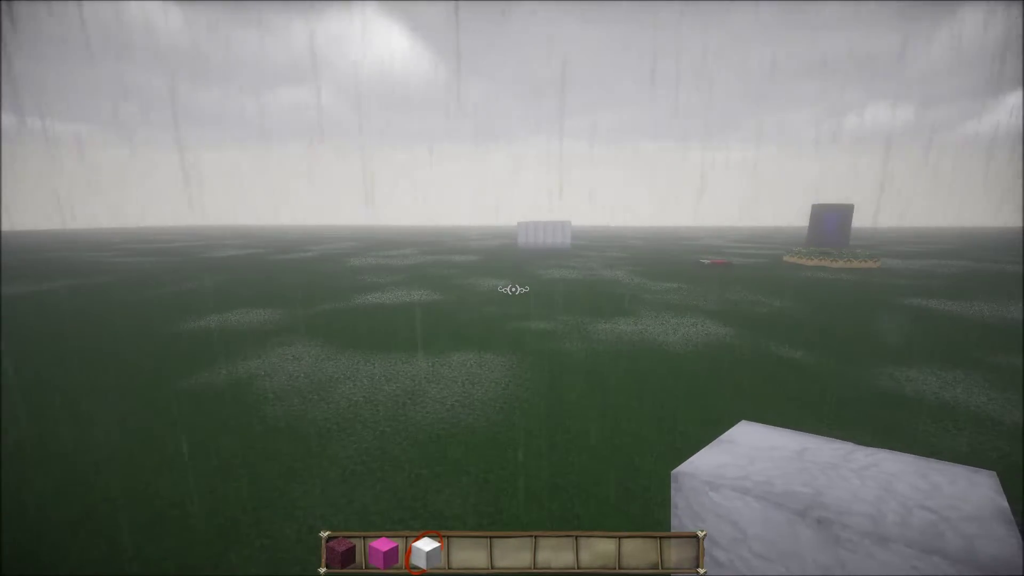
Check the specular brightness setting in the shader's Performance options and leave the page.
{"action": "key", "text": "Escape"}
{"action": "left_click", "coordinate": [395, 331]}
{"action": "left_click", "coordinate": [382, 297]}
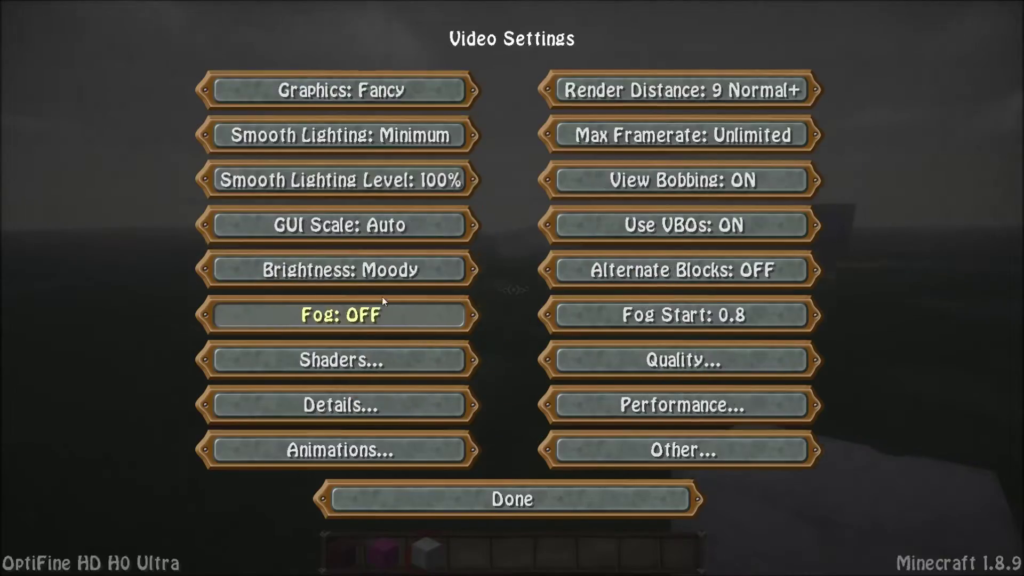
{"action": "left_click", "coordinate": [395, 360]}
{"action": "left_click", "coordinate": [874, 544]}
{"action": "left_click", "coordinate": [345, 216]}
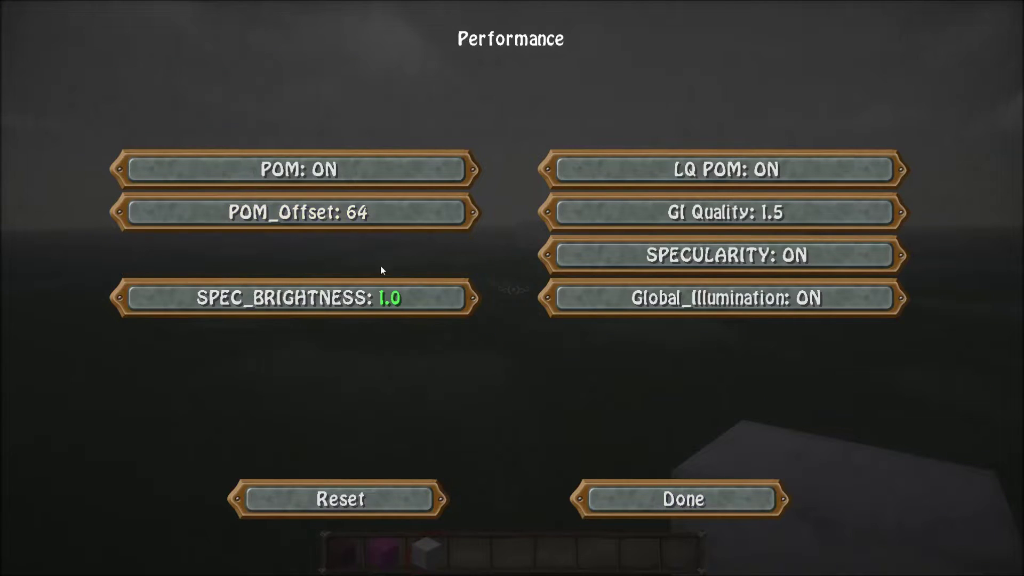
{"action": "key", "text": "Escape"}
{"action": "key", "text": "Escape"}
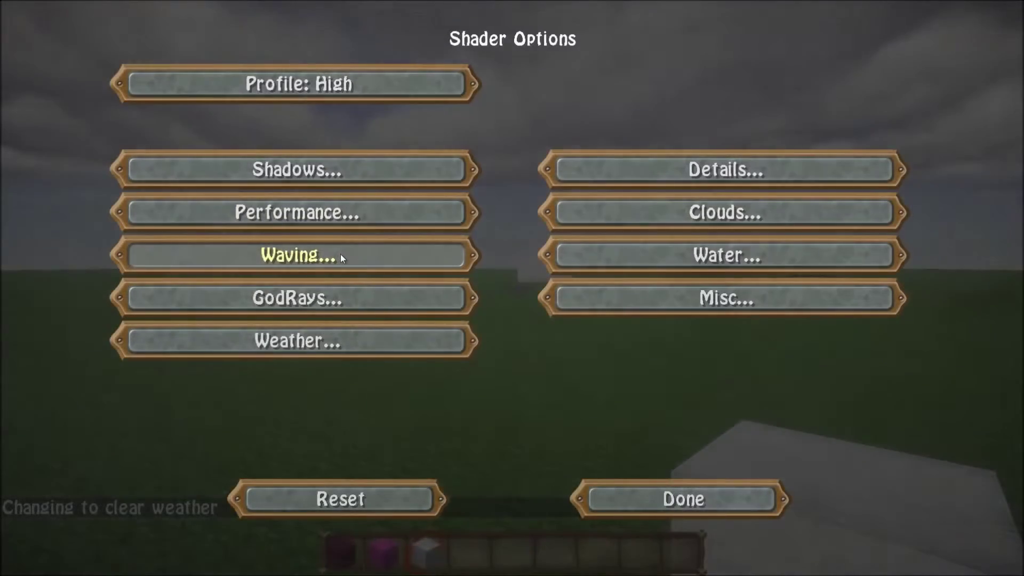
Review the shader's Waving options and its GodRays options, including Moon Rays and No Underwater Rays.
{"action": "left_click", "coordinate": [341, 255]}
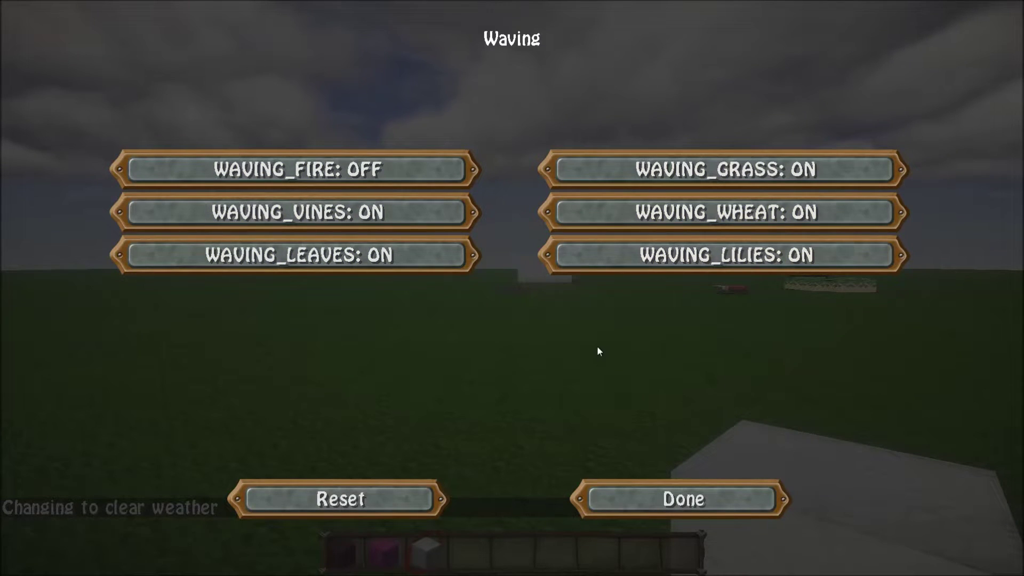
{"action": "left_click", "coordinate": [600, 500]}
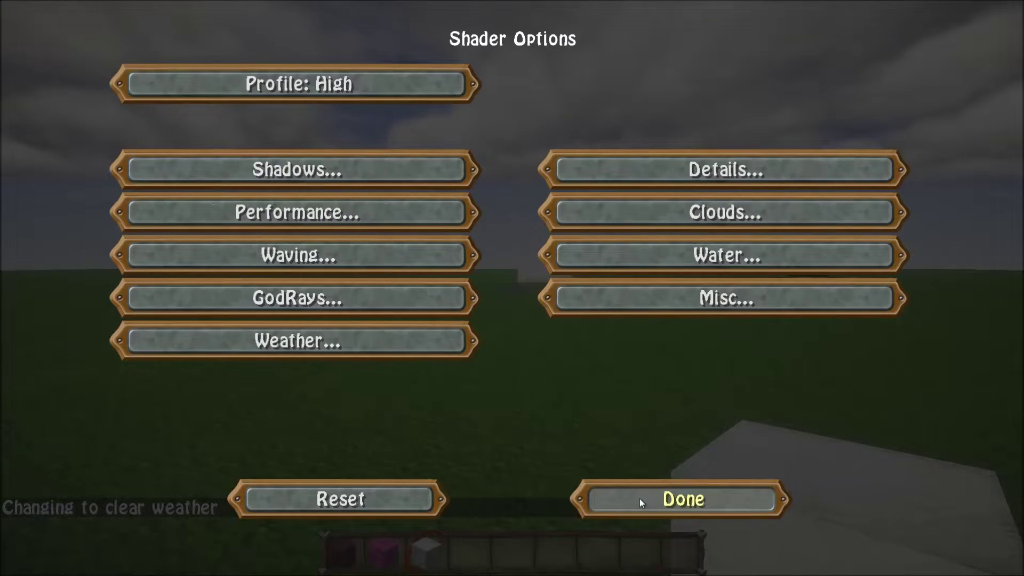
{"action": "left_click", "coordinate": [354, 303]}
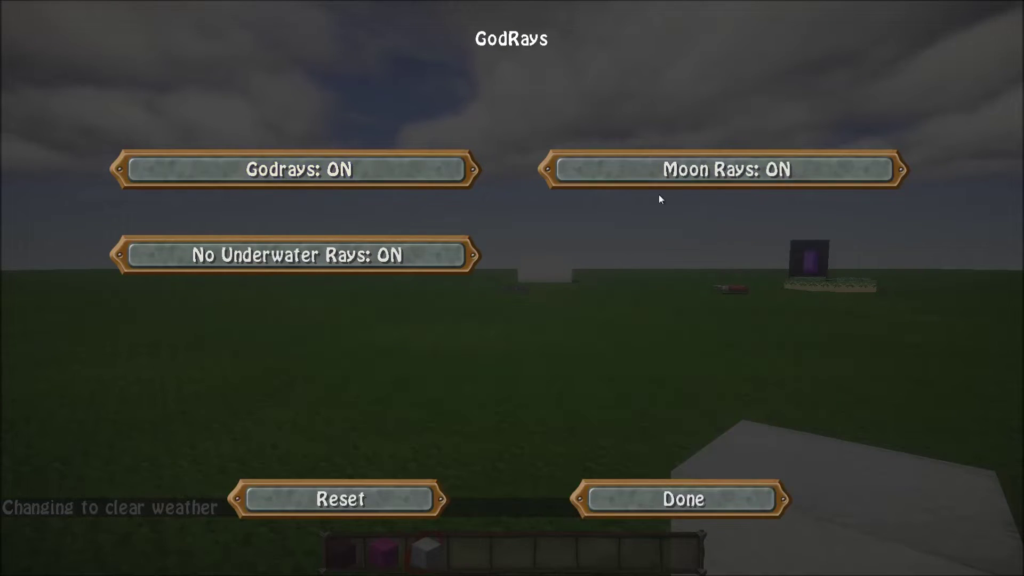
{"action": "mouse_move", "coordinate": [696, 178]}
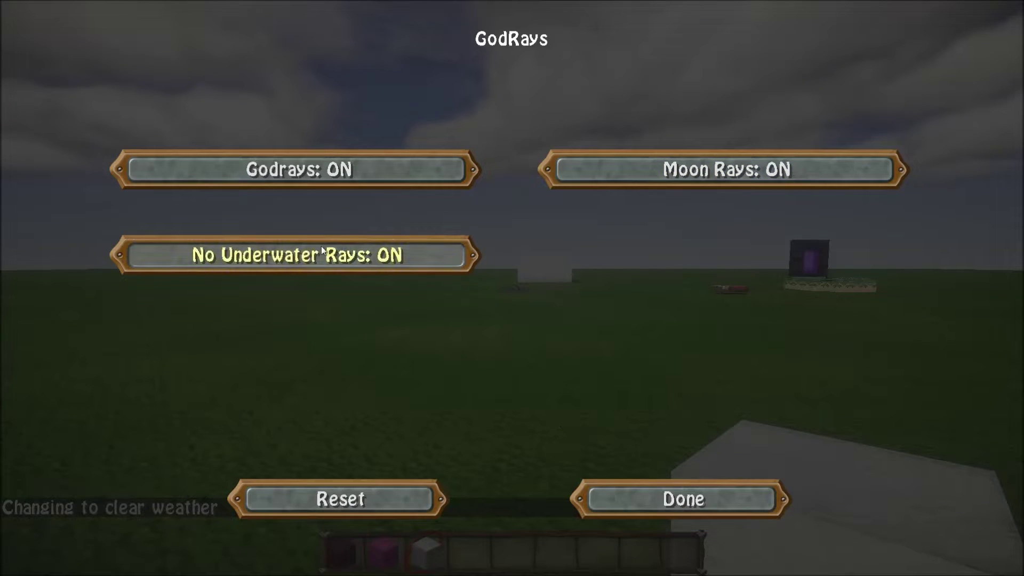
{"action": "mouse_move", "coordinate": [314, 257]}
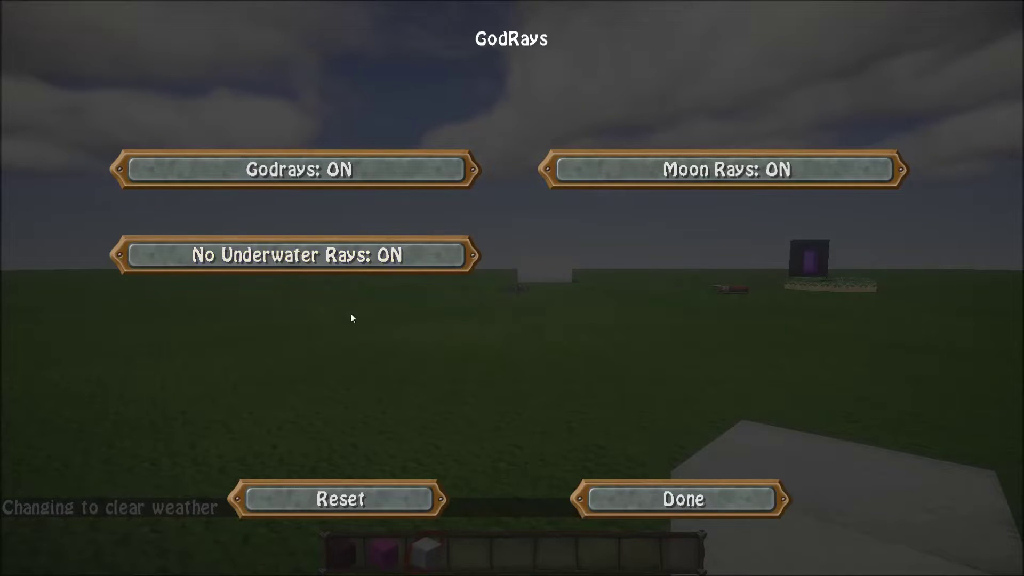
{"action": "left_click", "coordinate": [644, 499]}
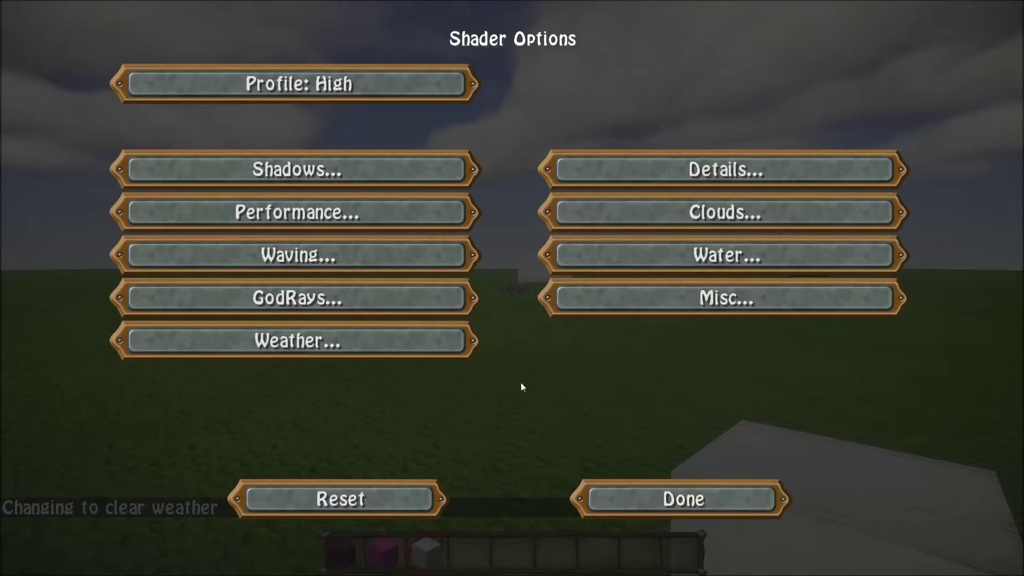
Set FOG_DENSITY to 0.0038 in the shader's Weather options.
{"action": "left_click", "coordinate": [366, 349]}
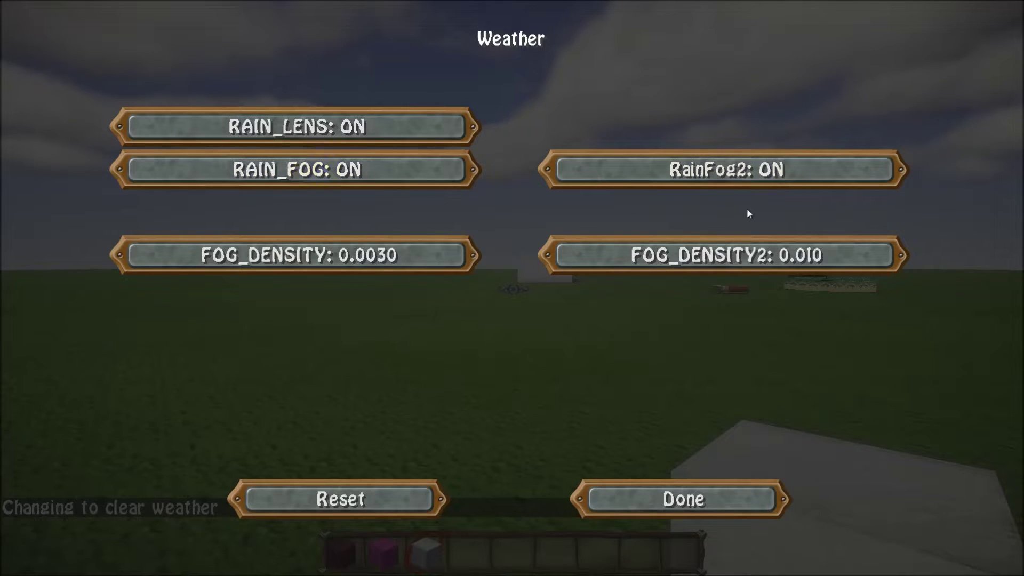
{"action": "mouse_move", "coordinate": [357, 257]}
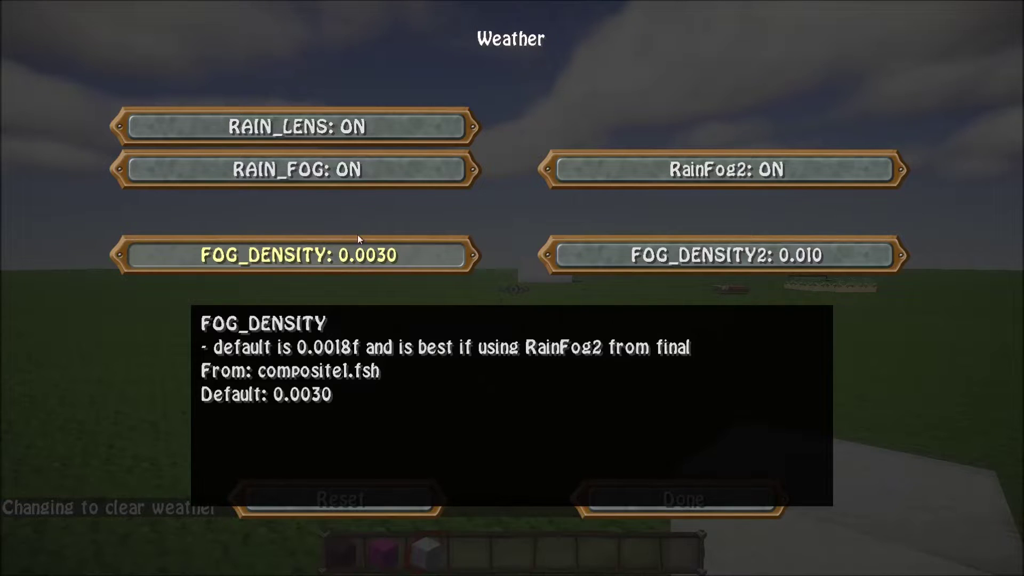
{"action": "left_click", "coordinate": [361, 247]}
{"action": "left_click", "coordinate": [361, 247]}
{"action": "left_click", "coordinate": [361, 247]}
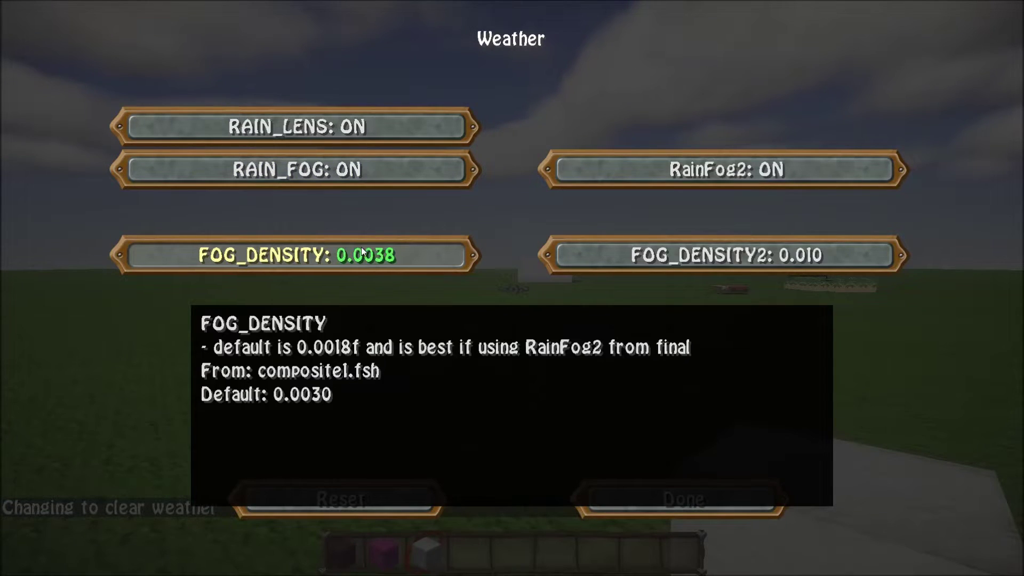
{"action": "right_click", "coordinate": [367, 258]}
{"action": "left_click", "coordinate": [369, 259]}
Set FOG_DENSITY2 to 0.040 in the shader's Weather options.
{"action": "left_click", "coordinate": [620, 261]}
{"action": "left_click", "coordinate": [620, 262]}
{"action": "left_click", "coordinate": [620, 261]}
{"action": "right_click", "coordinate": [620, 261]}
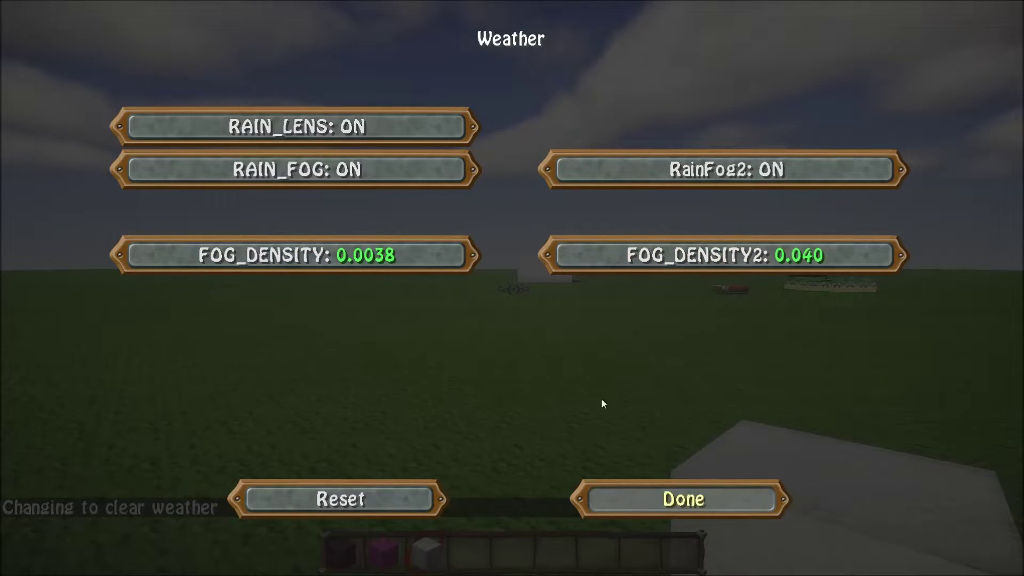
Apply the fog settings, return to the game world and start rain with /weather rain.
{"action": "key", "text": "Escape"}
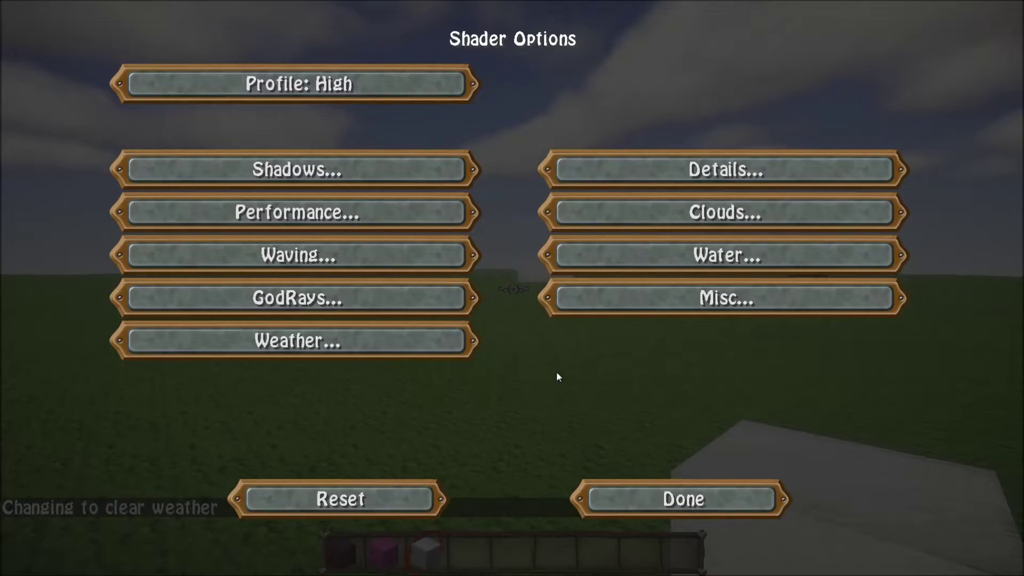
{"action": "key", "text": "Escape"}
{"action": "type", "text": "/weather rain"}
{"action": "key", "text": "Return"}
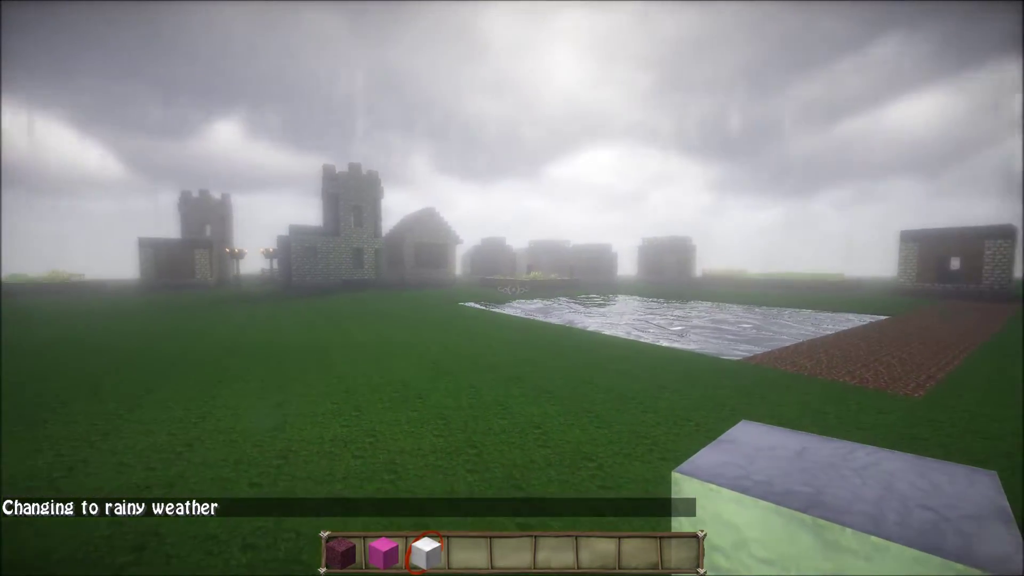
Set FOG_DENSITY to 0.0018 and FOG_DENSITY2 to 0.010 in the shader's Weather options, and return to the rainy world.
{"action": "key", "text": "s"}
{"action": "key", "text": "space"}
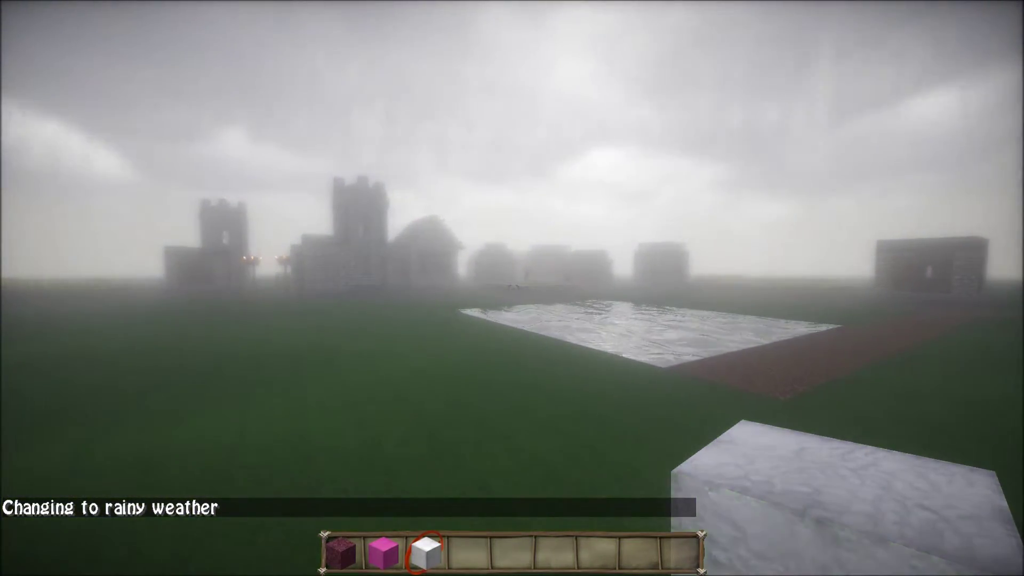
{"action": "key", "text": "d"}
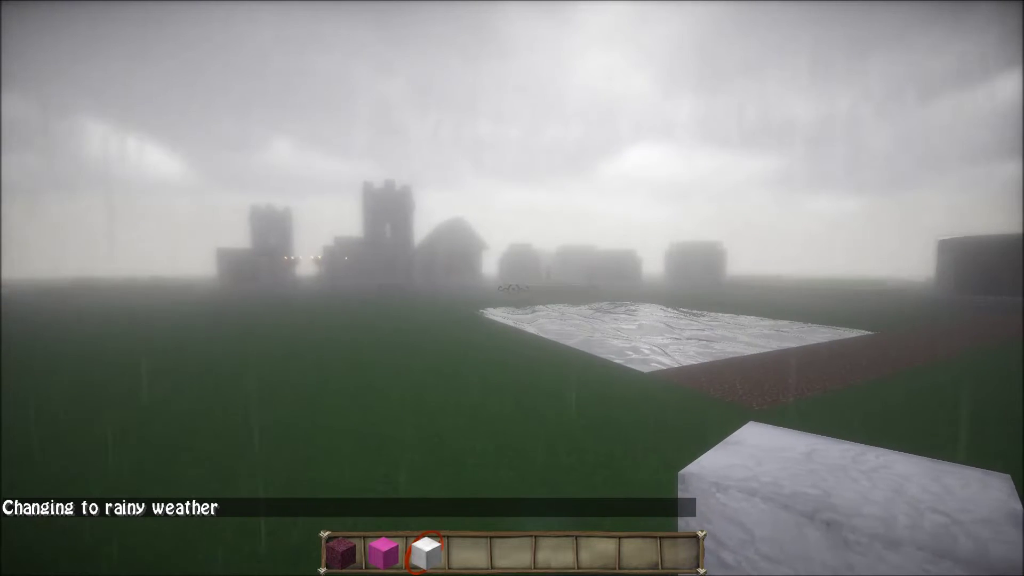
{"action": "key", "text": "Escape"}
{"action": "left_click", "coordinate": [405, 332]}
{"action": "left_click", "coordinate": [392, 310]}
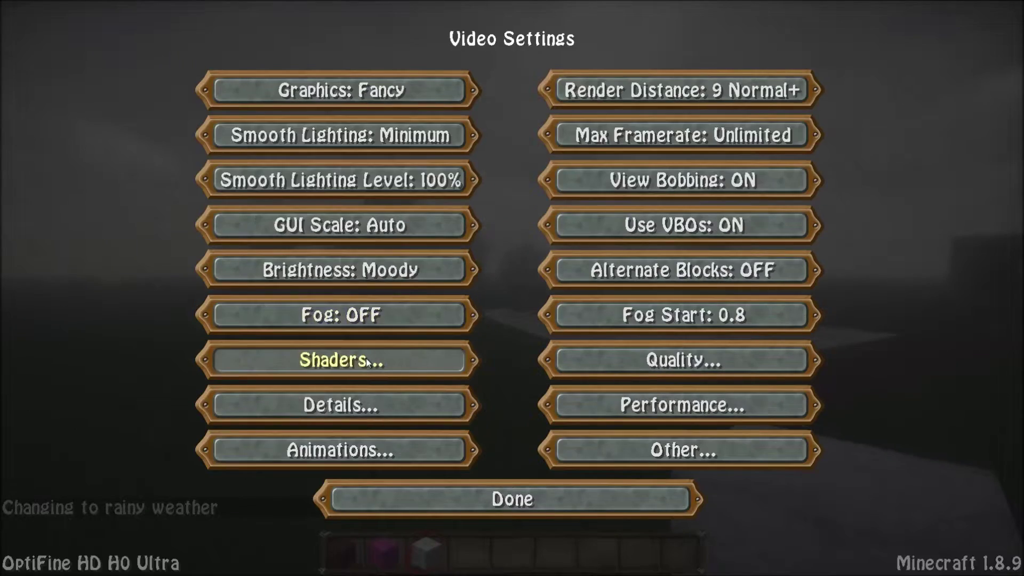
{"action": "left_click", "coordinate": [366, 358]}
{"action": "left_click", "coordinate": [805, 528]}
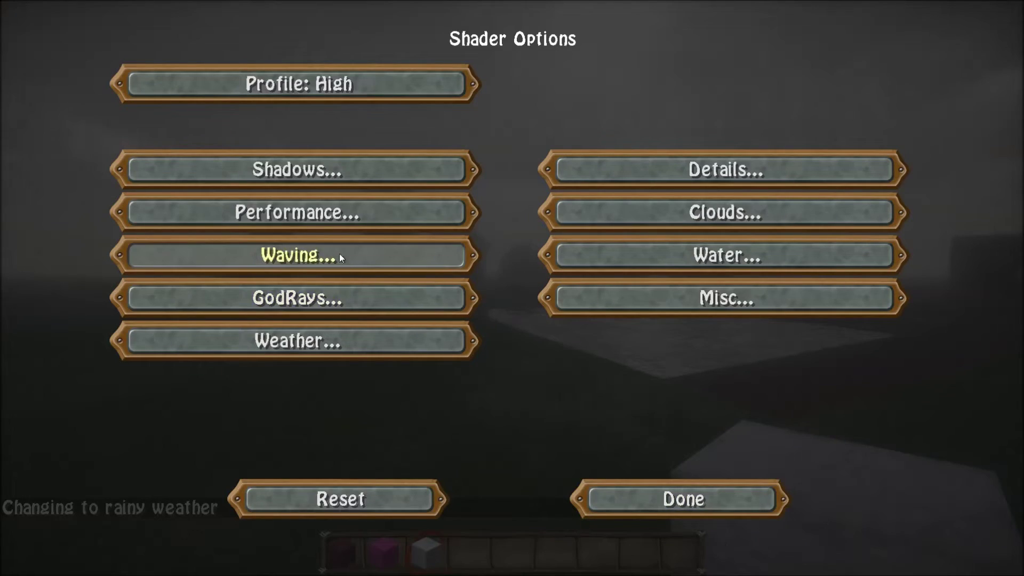
{"action": "left_click", "coordinate": [318, 343]}
{"action": "right_click", "coordinate": [464, 266]}
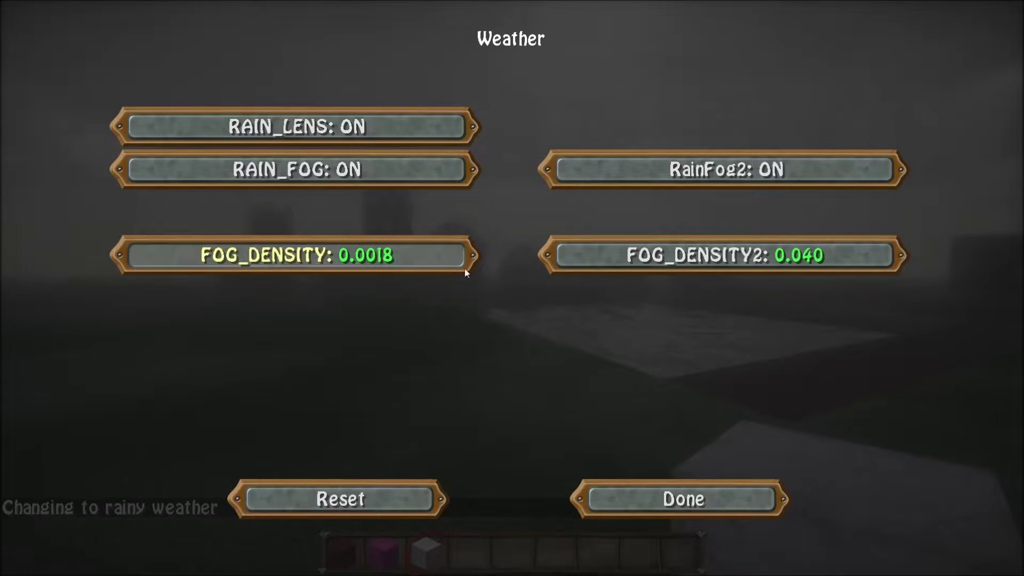
{"action": "right_click", "coordinate": [591, 261]}
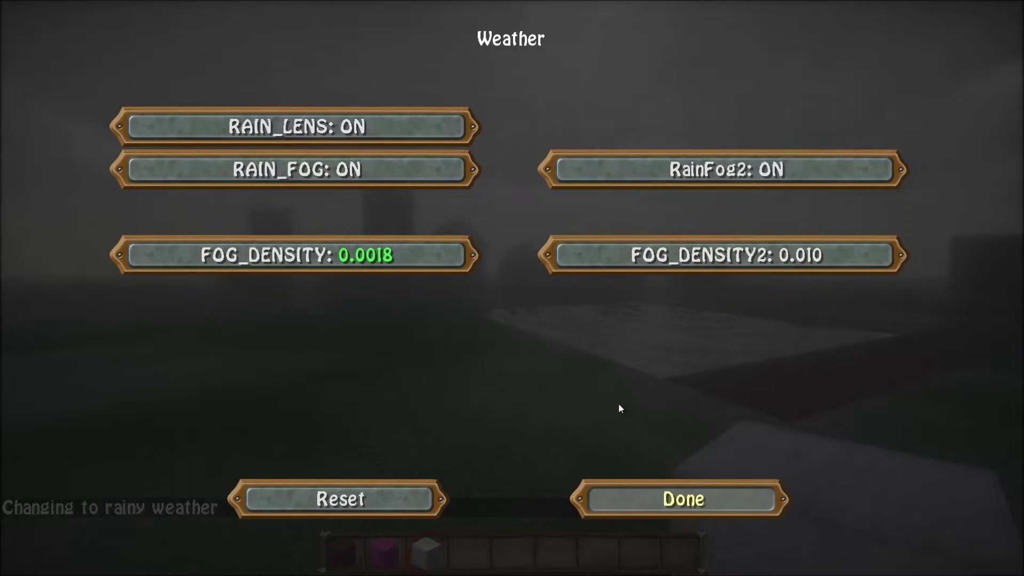
{"action": "key", "text": "Escape"}
{"action": "key", "text": "Escape"}
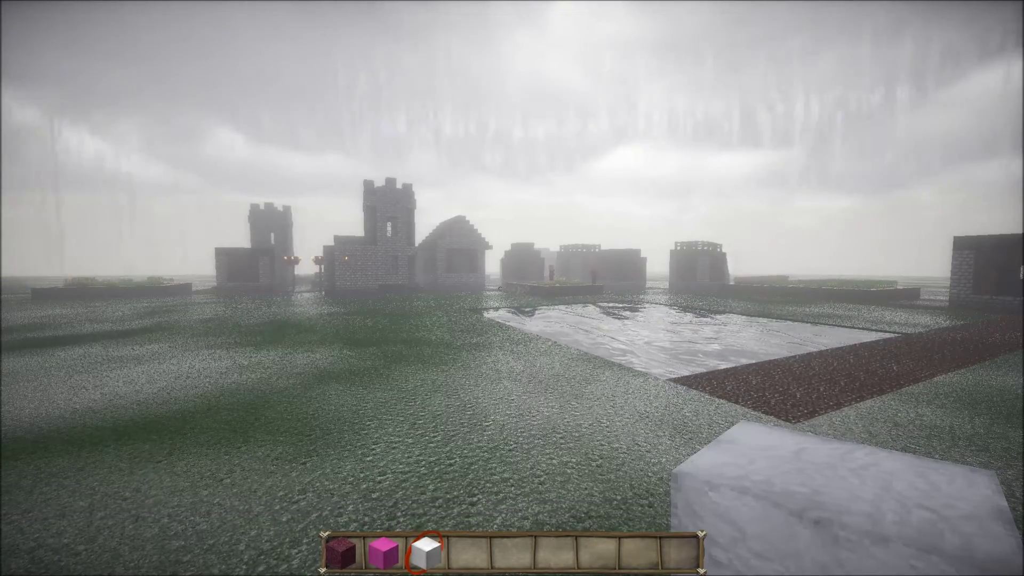
Restore FOG_DENSITY to 0.0030 and turn off RAIN_FOG and RainFog2 in the shader's Weather options.
{"action": "key", "text": "Escape"}
{"action": "left_click", "coordinate": [416, 331]}
{"action": "left_click", "coordinate": [373, 315]}
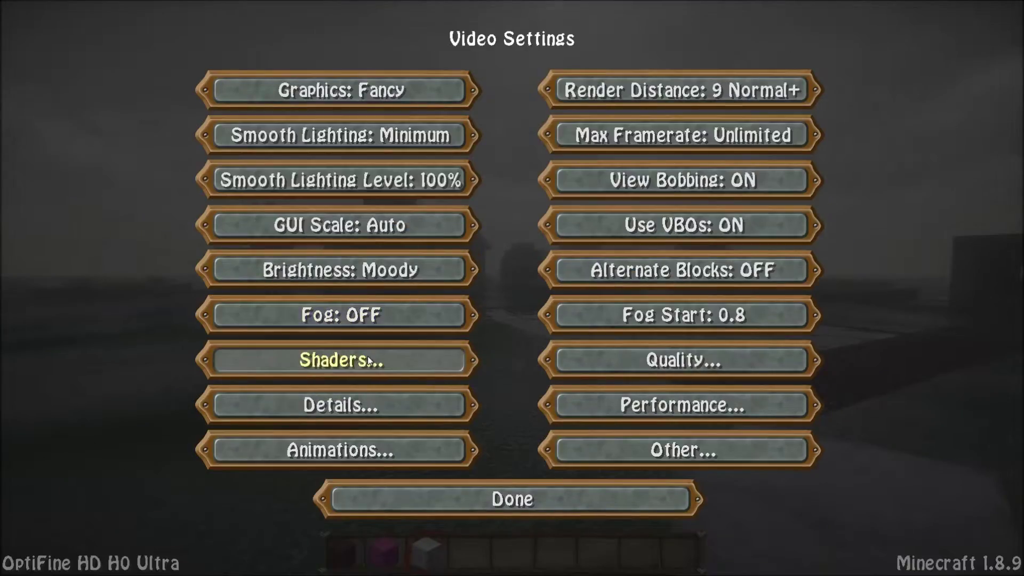
{"action": "left_click", "coordinate": [368, 358]}
{"action": "left_click", "coordinate": [808, 543]}
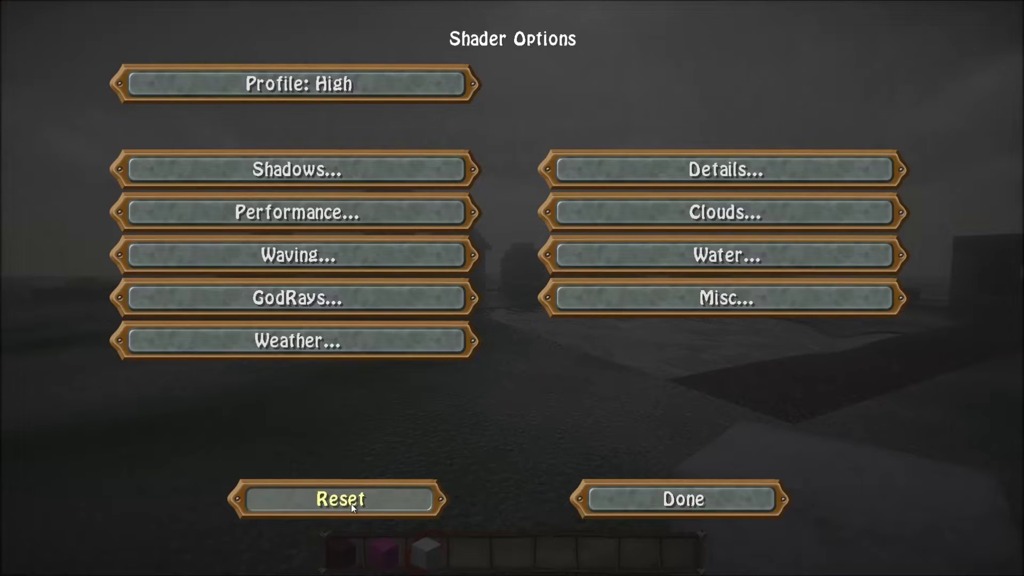
{"action": "left_click", "coordinate": [330, 344]}
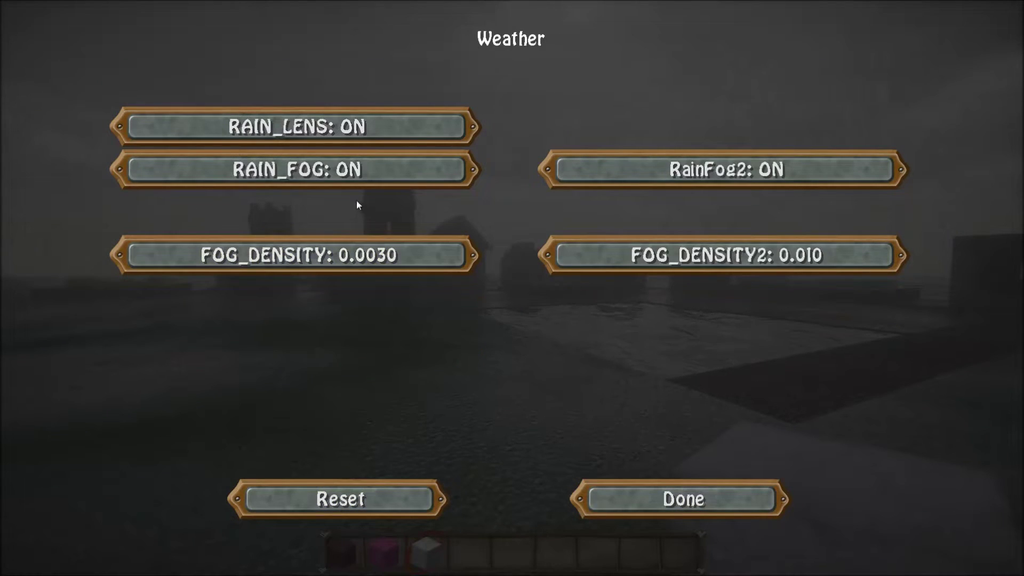
{"action": "left_click", "coordinate": [549, 180]}
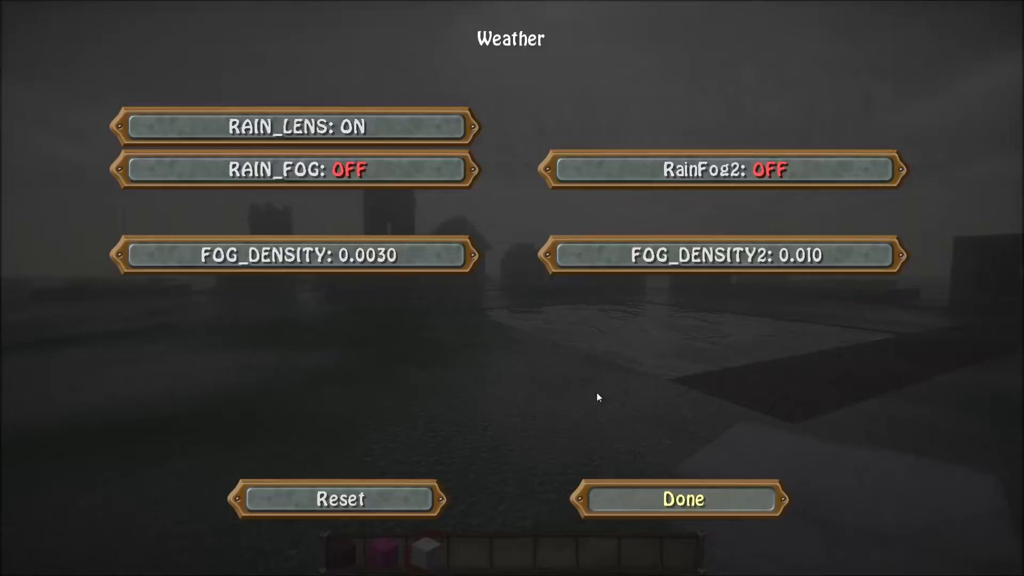
{"action": "key", "text": "Escape"}
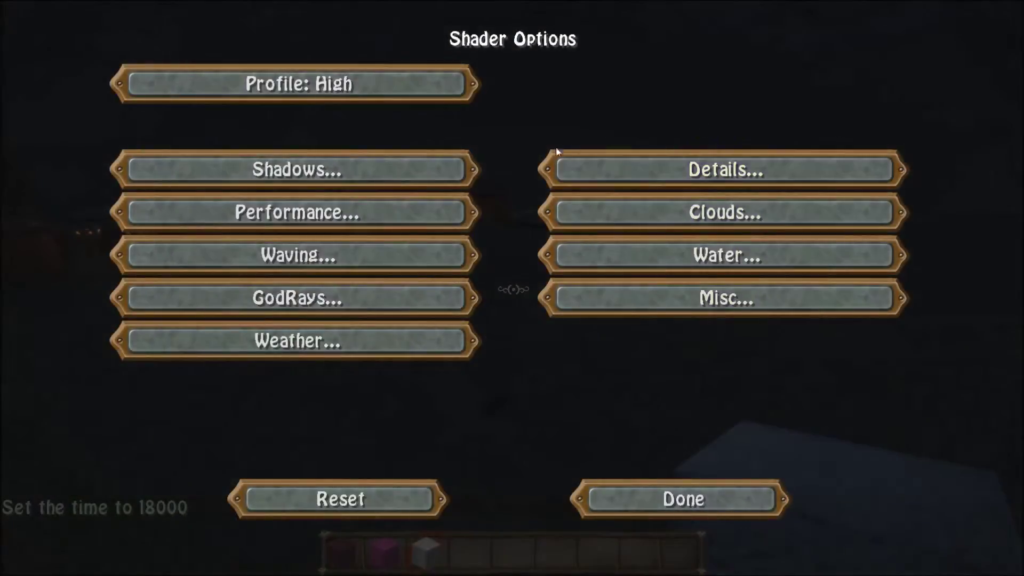
Set NIGHT_LIGHT to 1.0 in the shader's Details options and walk through the night world to view the effect.
{"action": "left_click", "coordinate": [705, 175]}
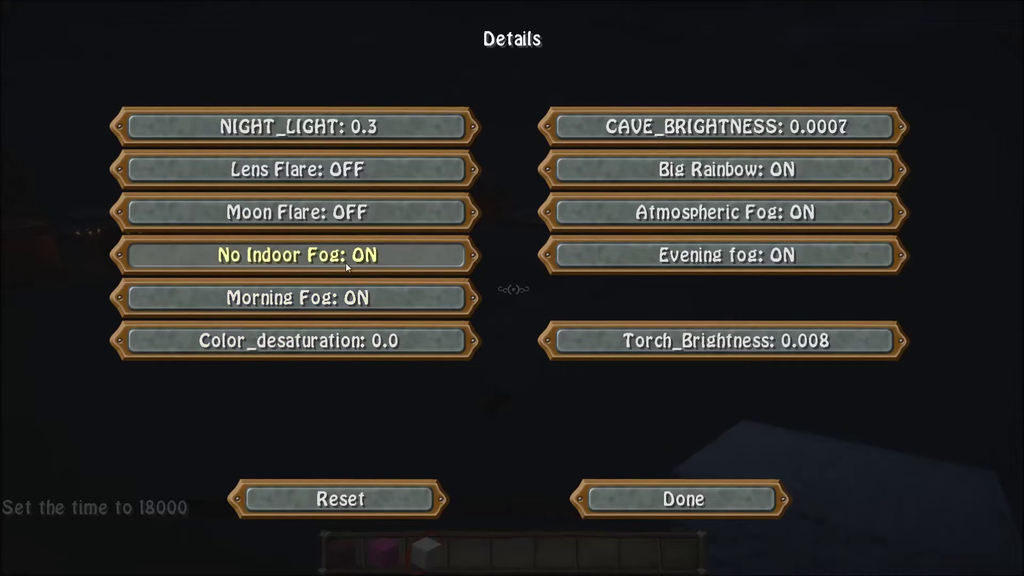
{"action": "mouse_move", "coordinate": [345, 263]}
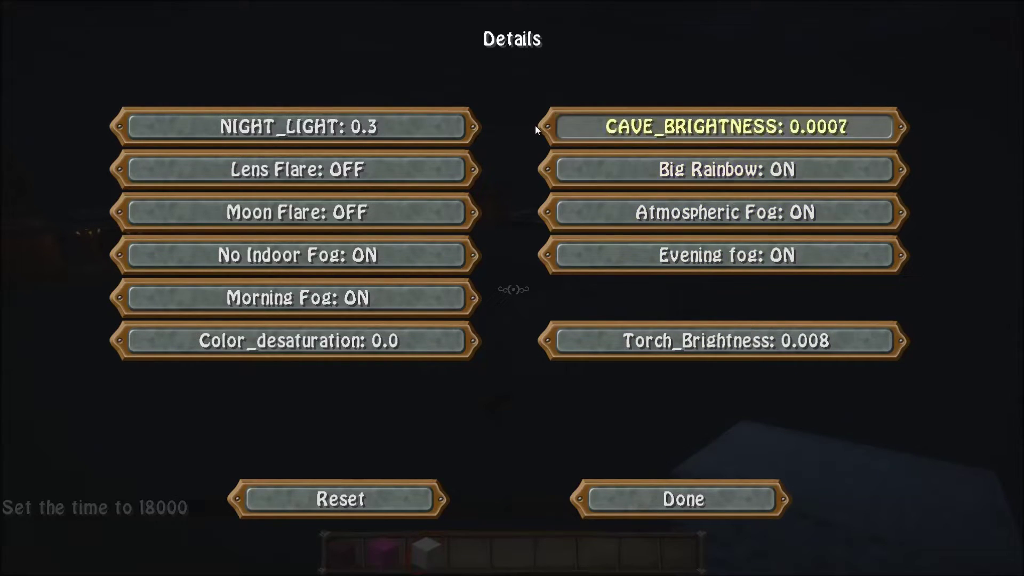
{"action": "left_click", "coordinate": [363, 129]}
{"action": "left_click", "coordinate": [364, 129]}
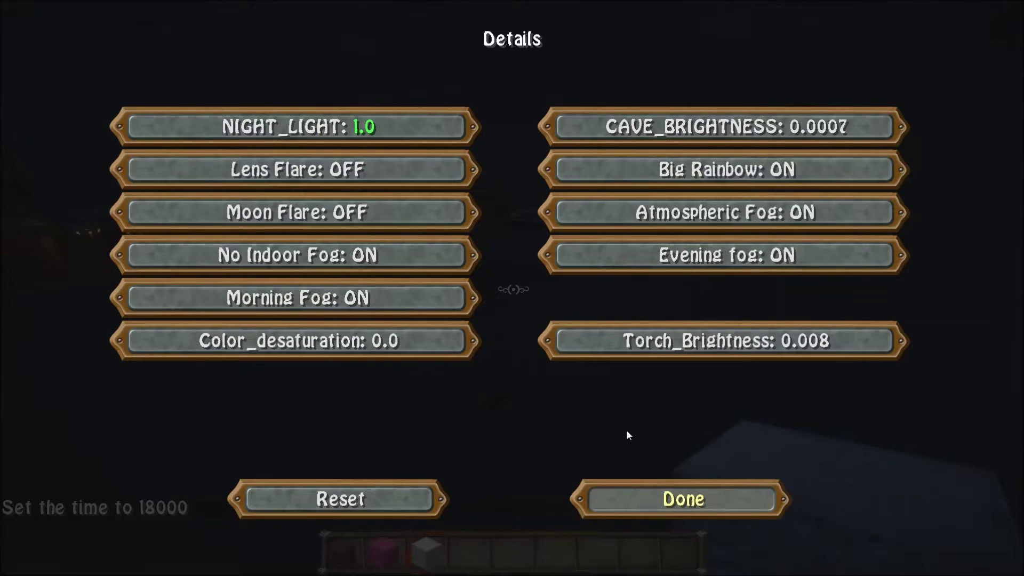
{"action": "key", "text": "Escape"}
{"action": "key", "text": "Escape"}
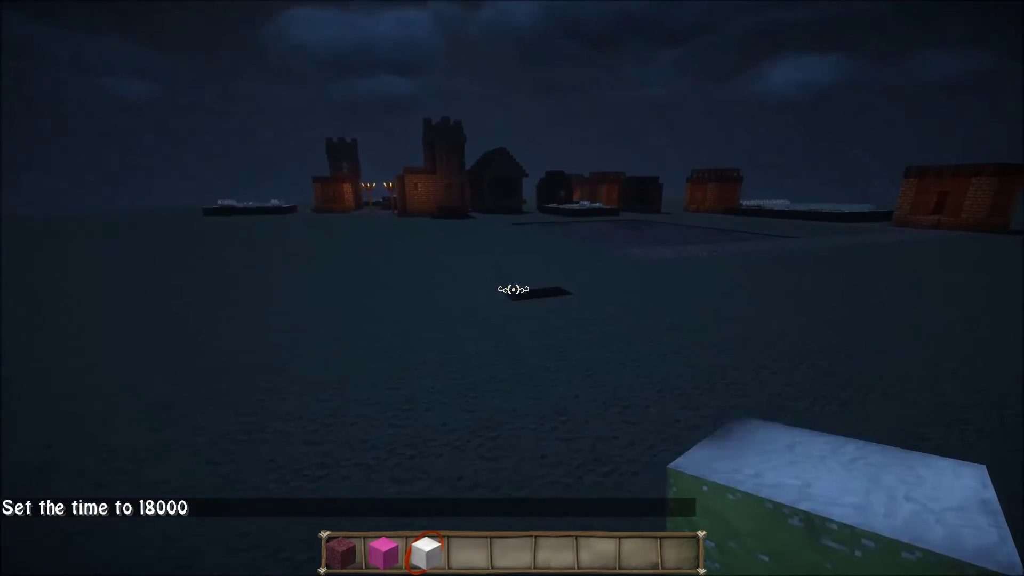
{"action": "key", "text": "w"}
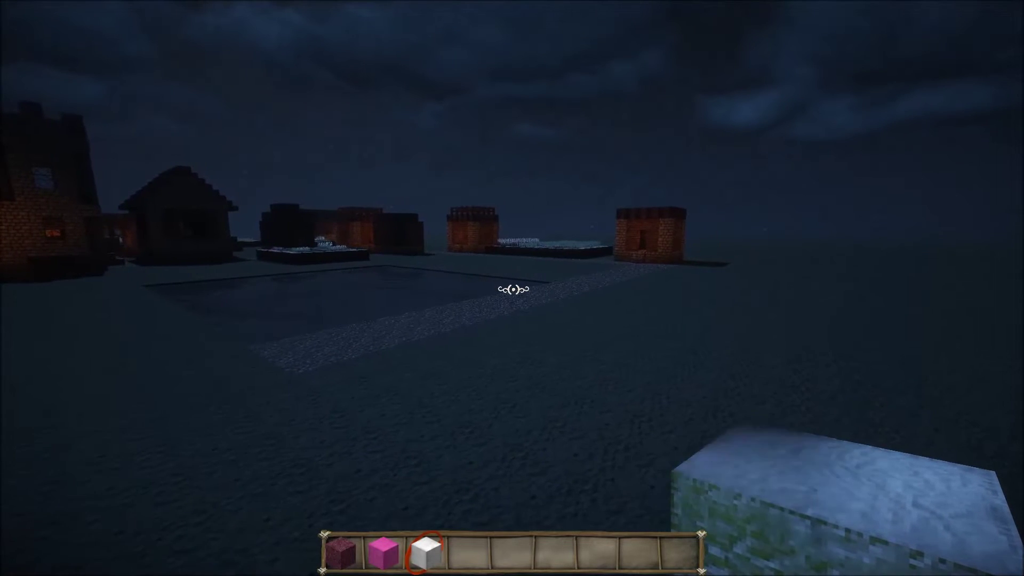
Reopen the shader's Details options, change the NIGHT_LIGHT value again and go back to the main shader options.
{"action": "key", "text": "Escape"}
{"action": "left_click", "coordinate": [389, 334]}
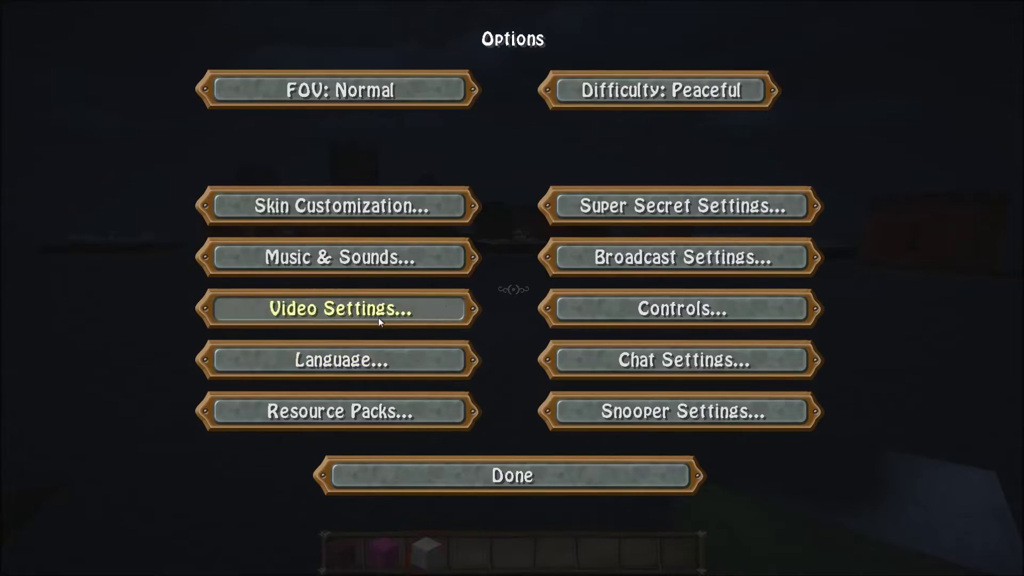
{"action": "left_click", "coordinate": [379, 314]}
{"action": "left_click", "coordinate": [379, 359]}
{"action": "left_click", "coordinate": [832, 545]}
{"action": "left_click", "coordinate": [677, 176]}
{"action": "left_click", "coordinate": [407, 130]}
{"action": "key", "text": "Escape"}
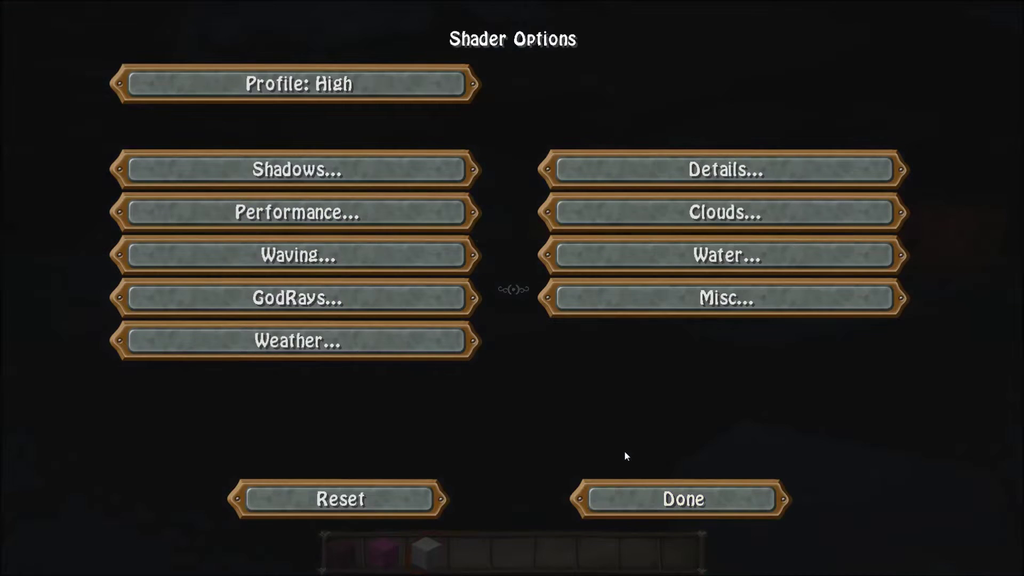